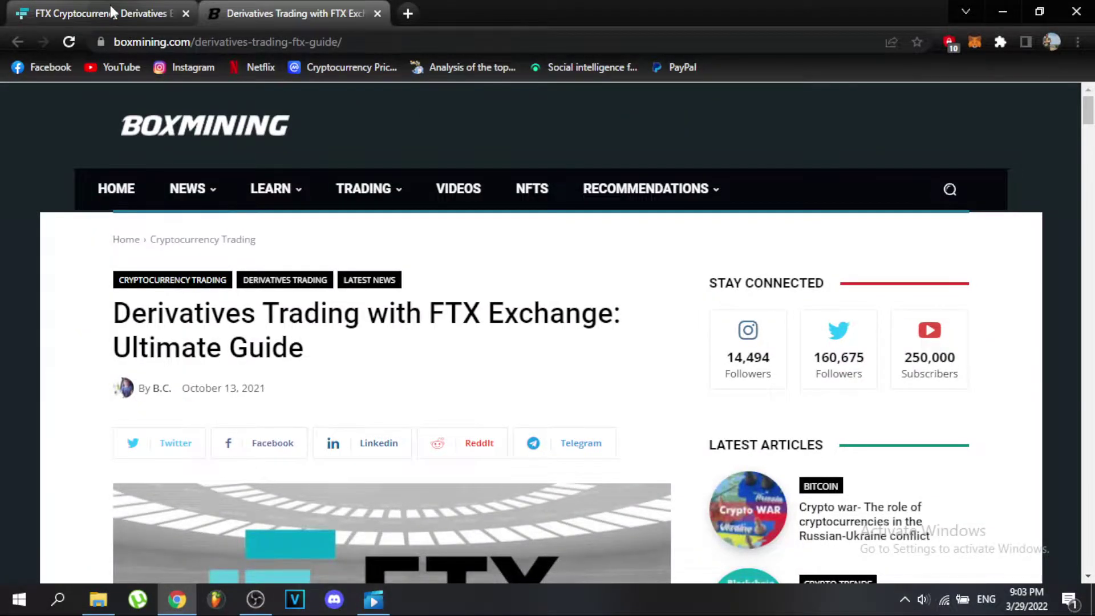
# Step: Switch to the 'FTX Cryptocurrency Derivatives' tab to view the ftx.com homepage
pyautogui.click(111, 5)
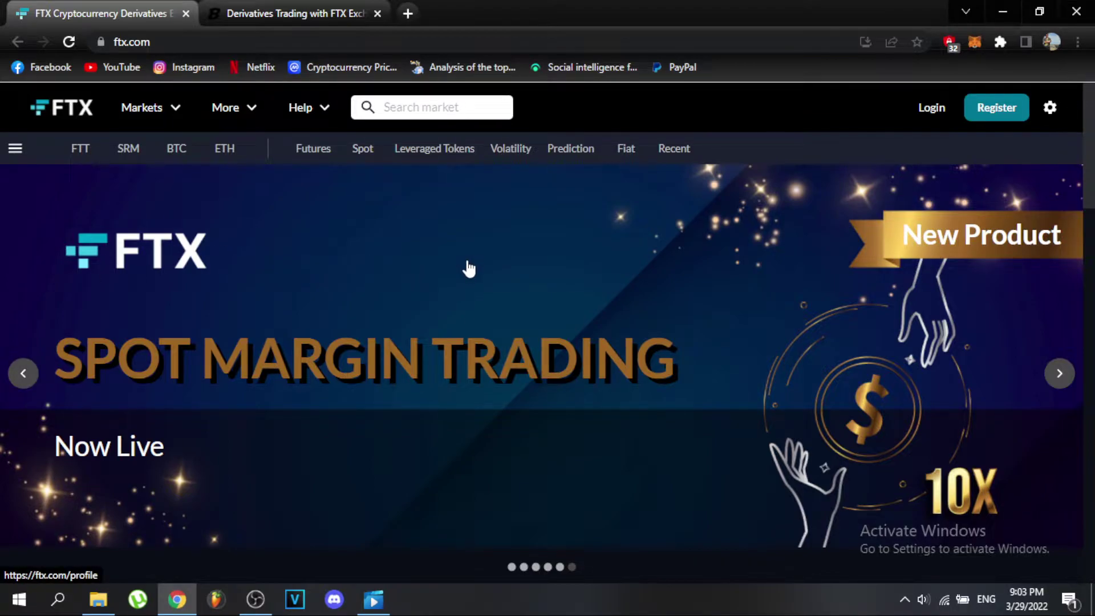
pyautogui.scroll(-3, 470, 269)
pyautogui.scroll(-3, 468, 269)
pyautogui.scroll(-3, 283, 368)
pyautogui.scroll(-3, 258, 368)
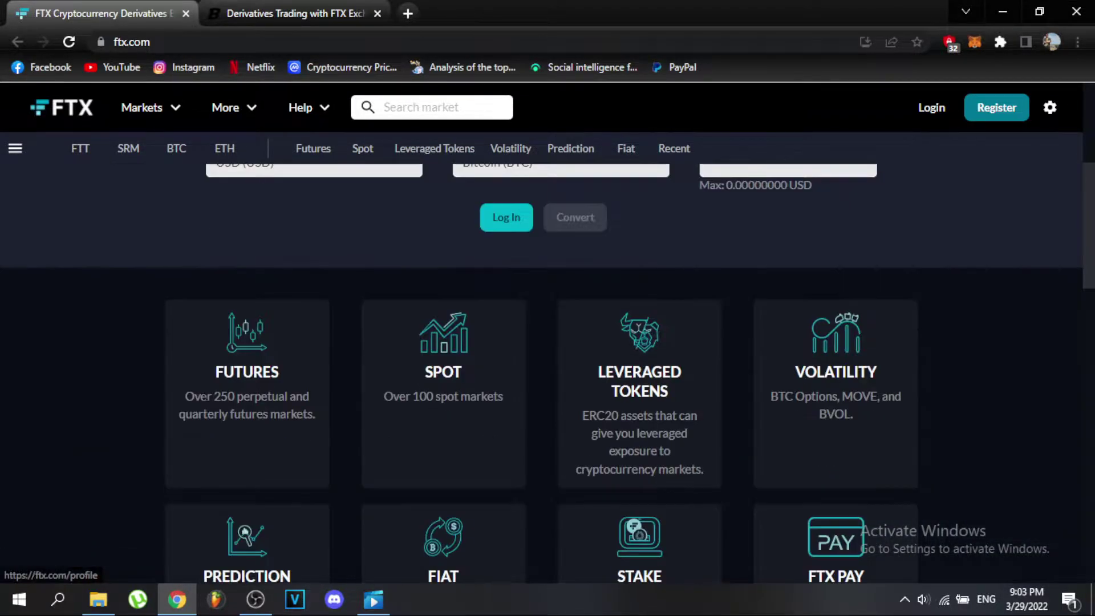
pyautogui.scroll(-3, 197, 403)
pyautogui.scroll(-3, 154, 402)
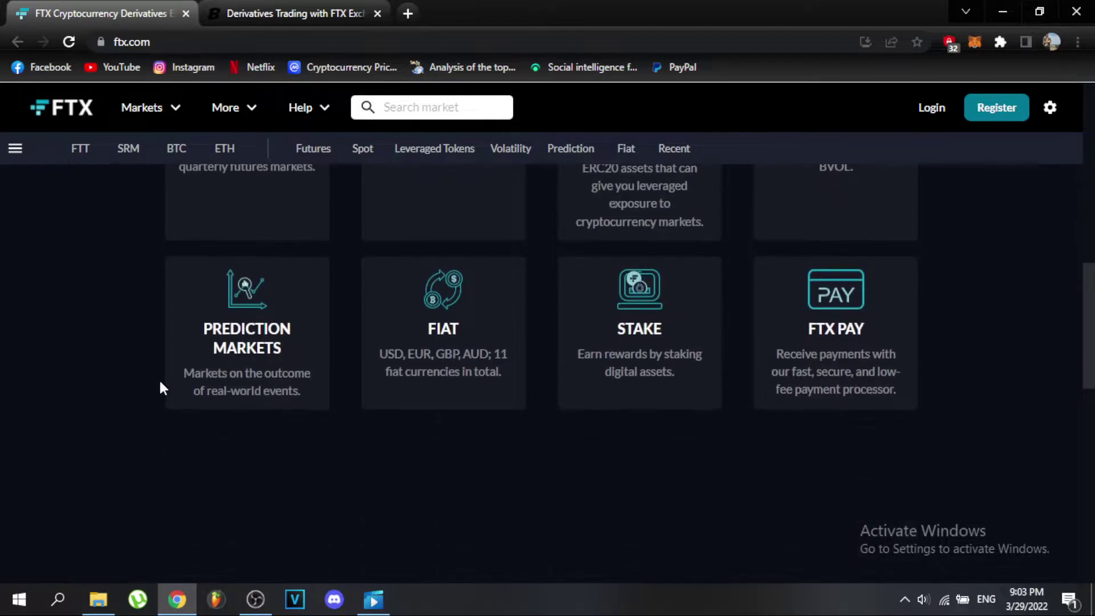
pyautogui.scroll(-2, 158, 379)
pyautogui.scroll(5, 184, 333)
pyautogui.scroll(5, 167, 349)
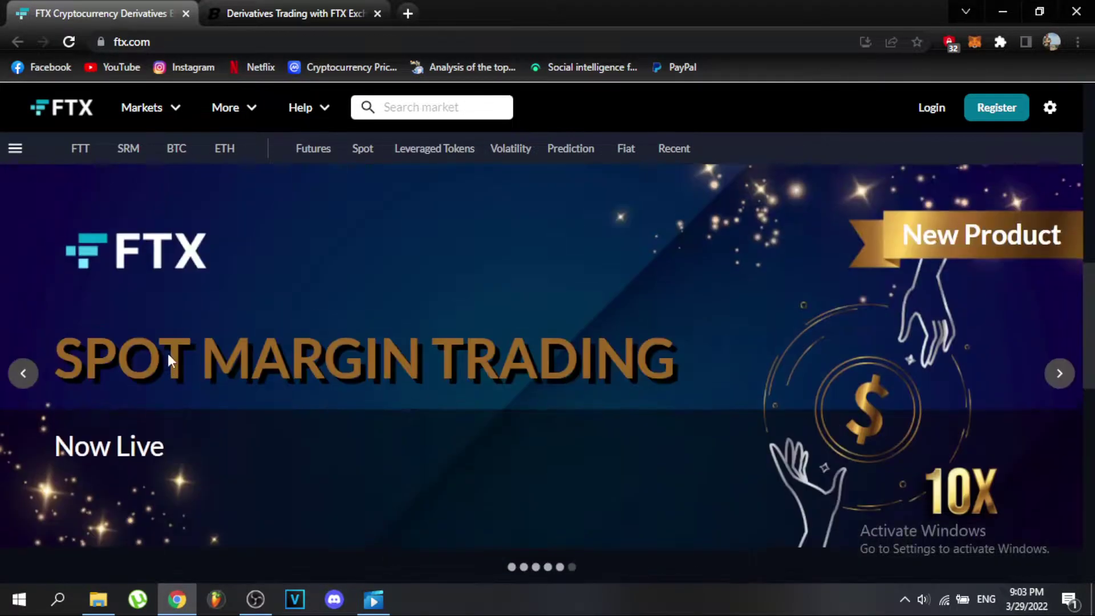
pyautogui.scroll(2, 168, 354)
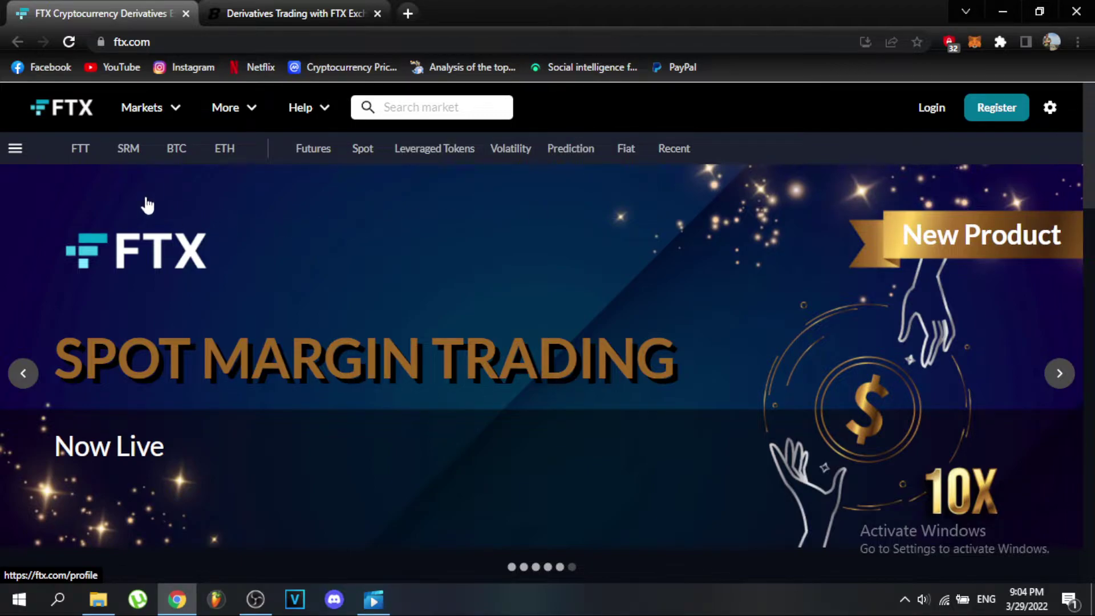
pyautogui.moveTo(128, 148)
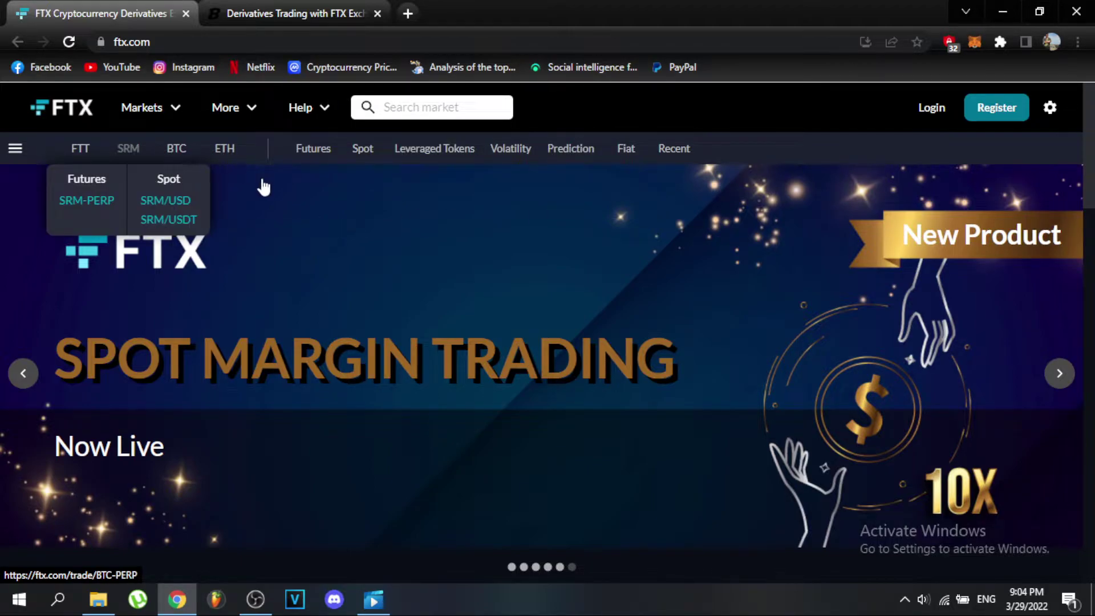
pyautogui.moveTo(176, 148)
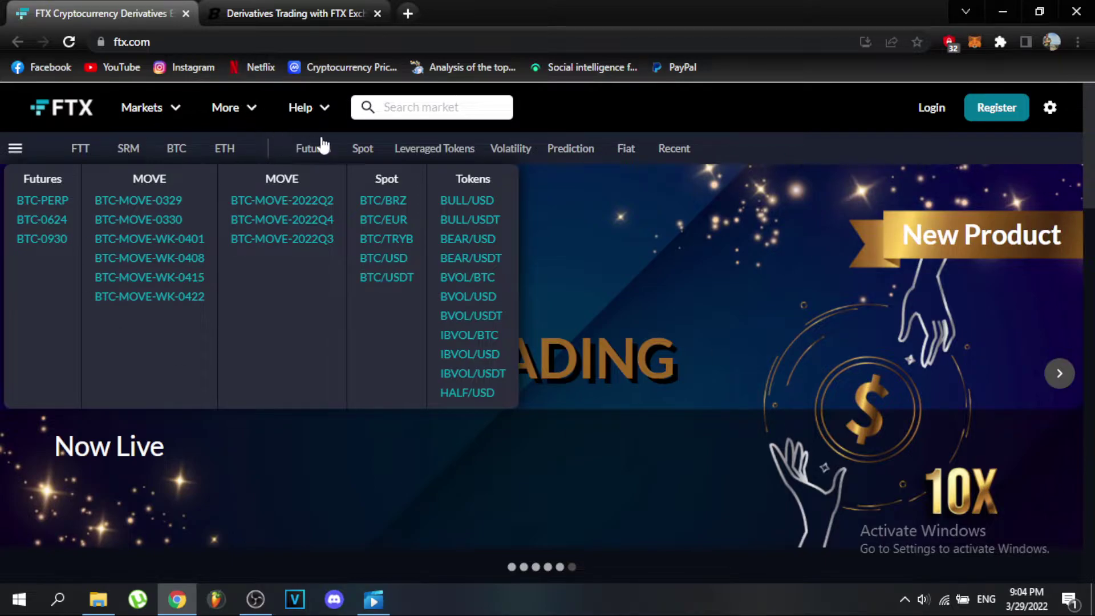
# Step: Dismiss the More features list to browse FTX Statistics and the SOL-PERP and LUNA-PERP rows
pyautogui.click(232, 108)
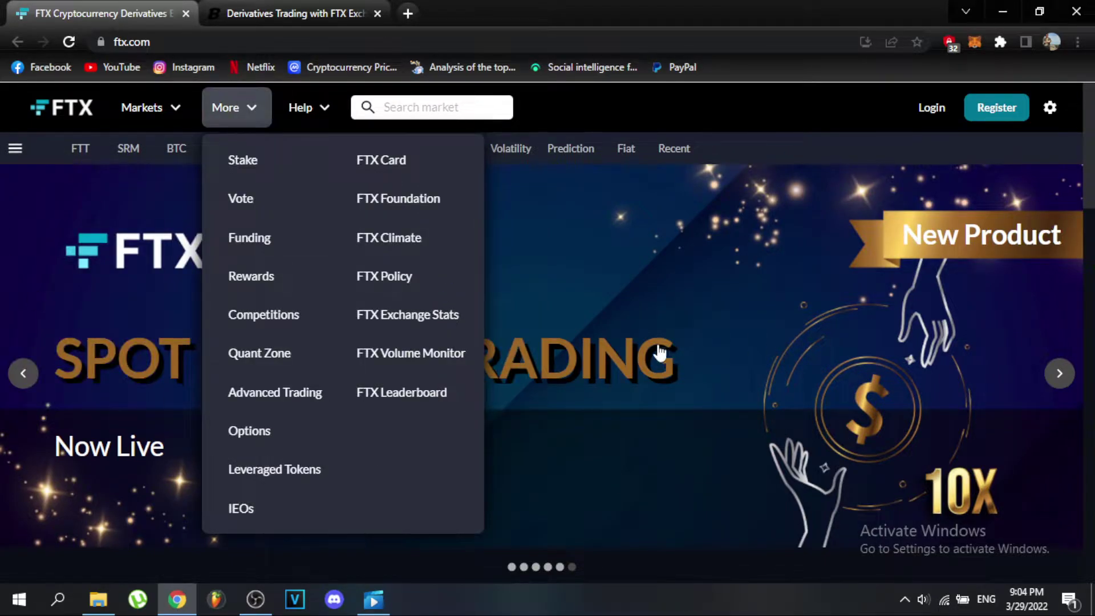
pyautogui.click(847, 427)
pyautogui.scroll(-3, 753, 394)
pyautogui.scroll(-2, 728, 381)
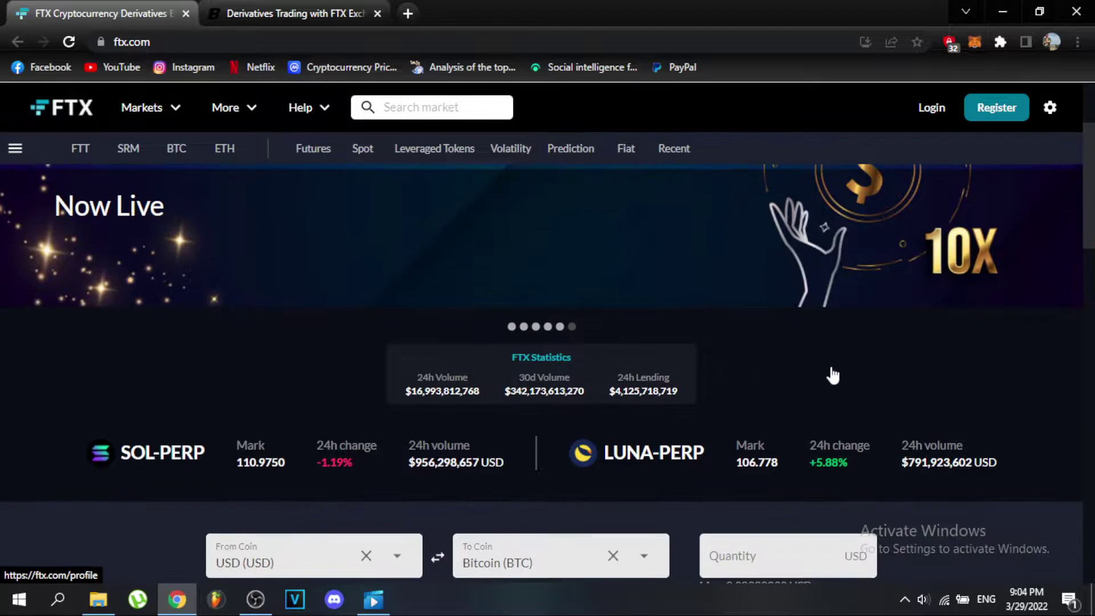
pyautogui.scroll(-1, 785, 333)
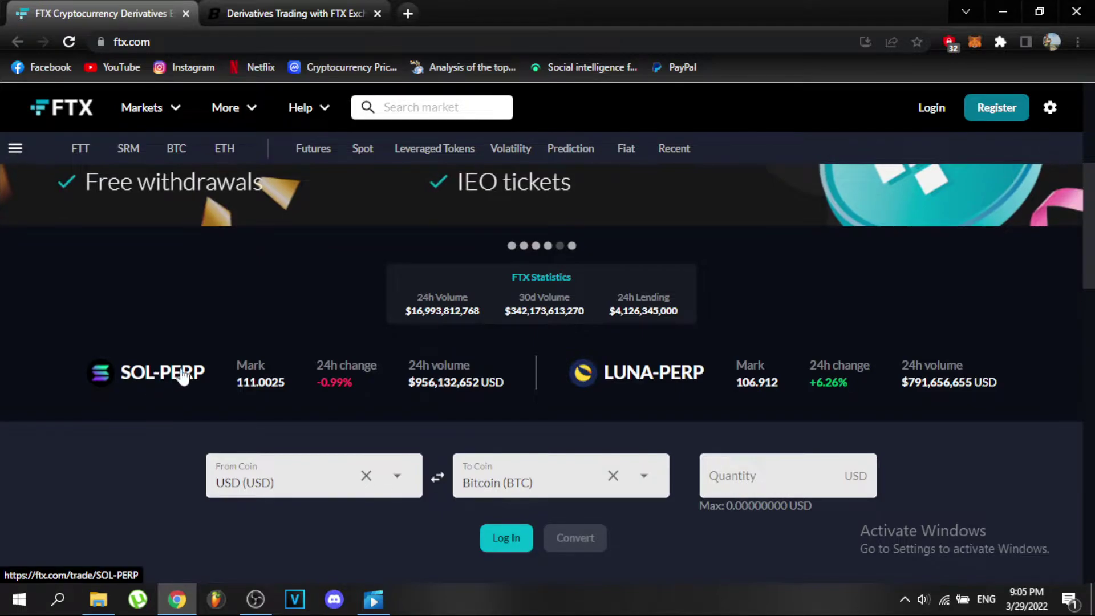
pyautogui.scroll(-2, 191, 377)
pyautogui.scroll(-1, 190, 376)
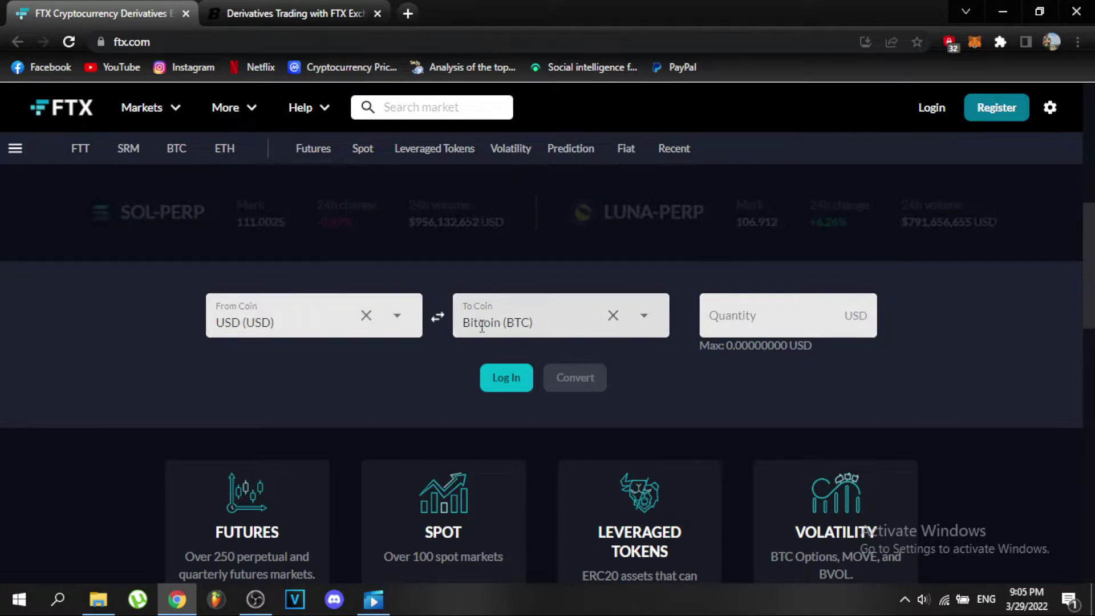
# Step: Inspect the converter's To Coin list and Quantity field, then go back to the Boxmining guide
pyautogui.click(642, 323)
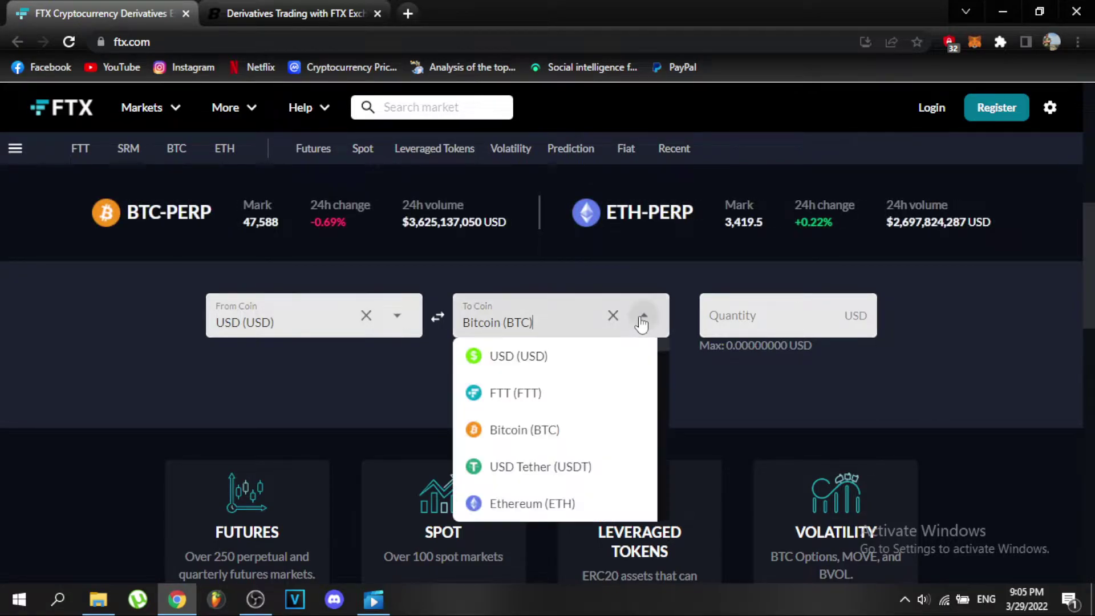
pyautogui.click(777, 320)
pyautogui.scroll(-5, 94, 392)
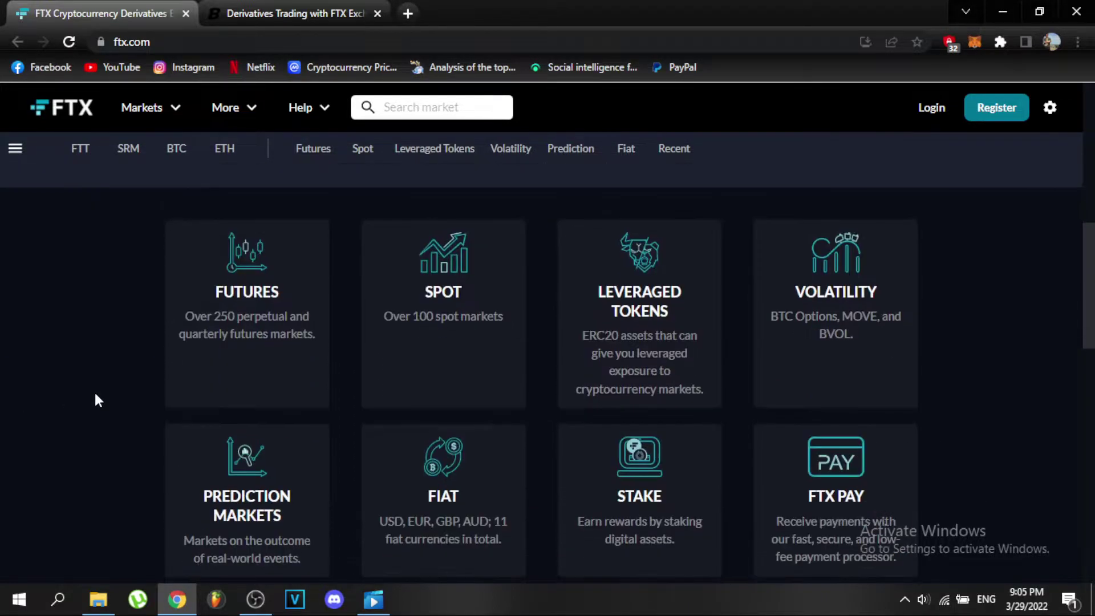
pyautogui.scroll(-1, 94, 390)
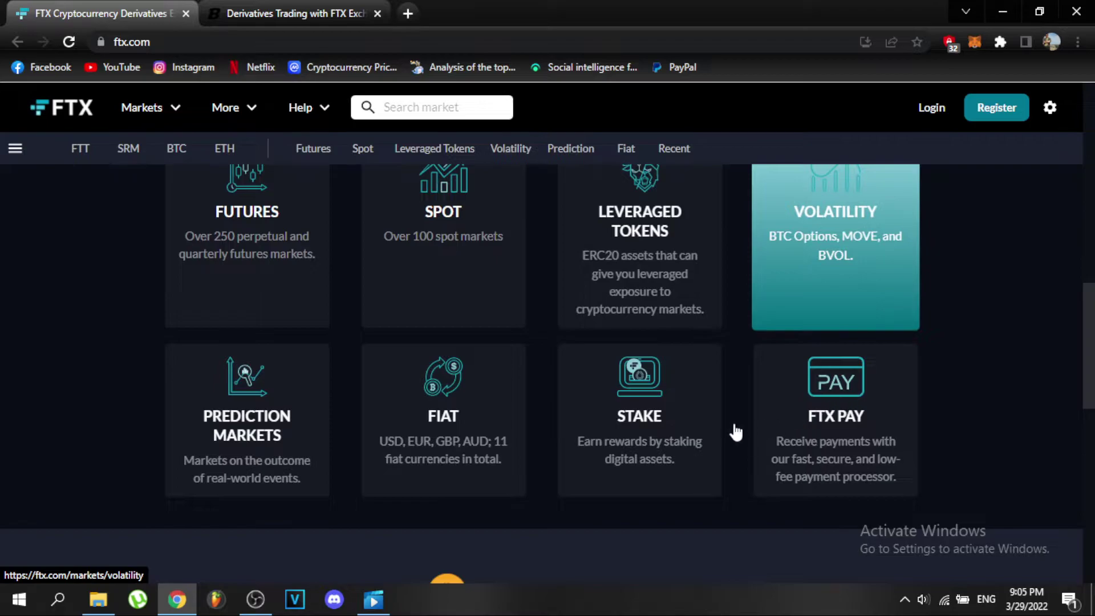
pyautogui.scroll(-2, 95, 372)
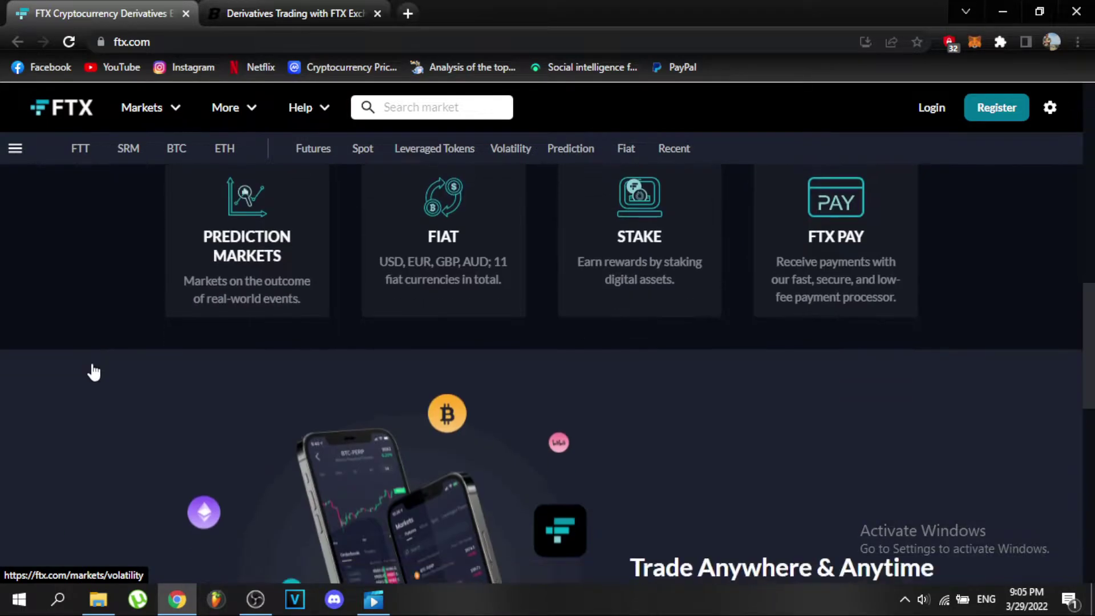
pyautogui.scroll(-3, 94, 372)
pyautogui.scroll(-4, 638, 395)
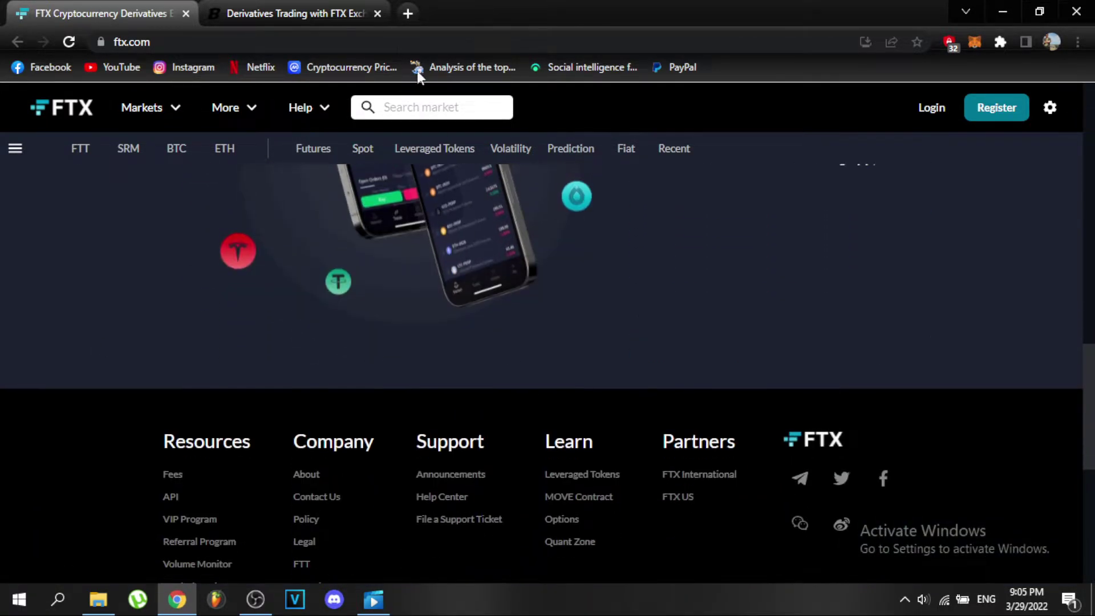
pyautogui.click(295, 12)
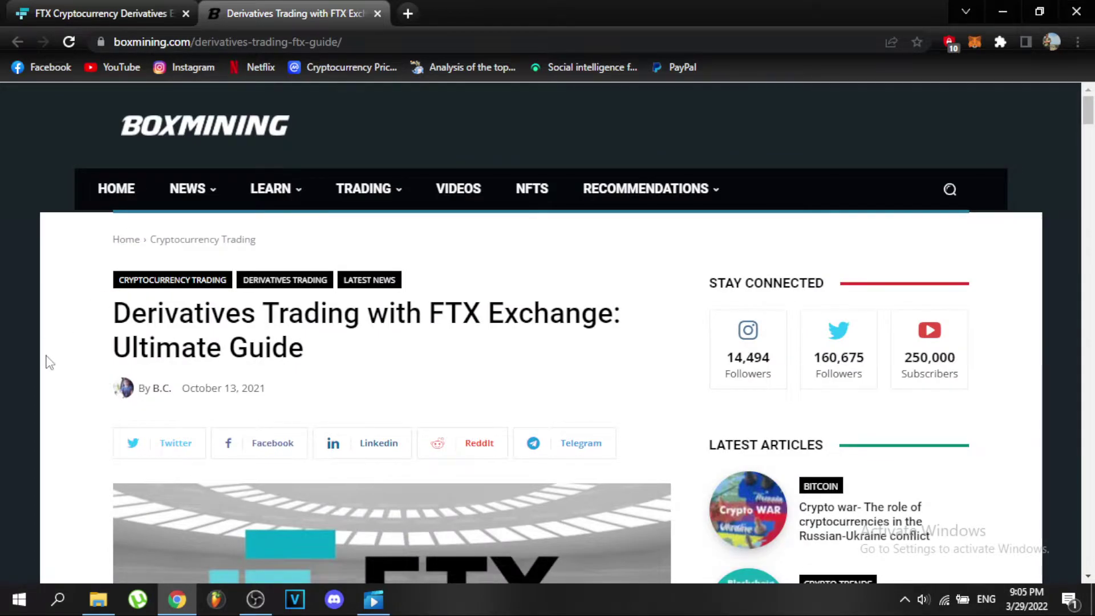
pyautogui.scroll(-3, 86, 342)
pyautogui.scroll(-2, 90, 326)
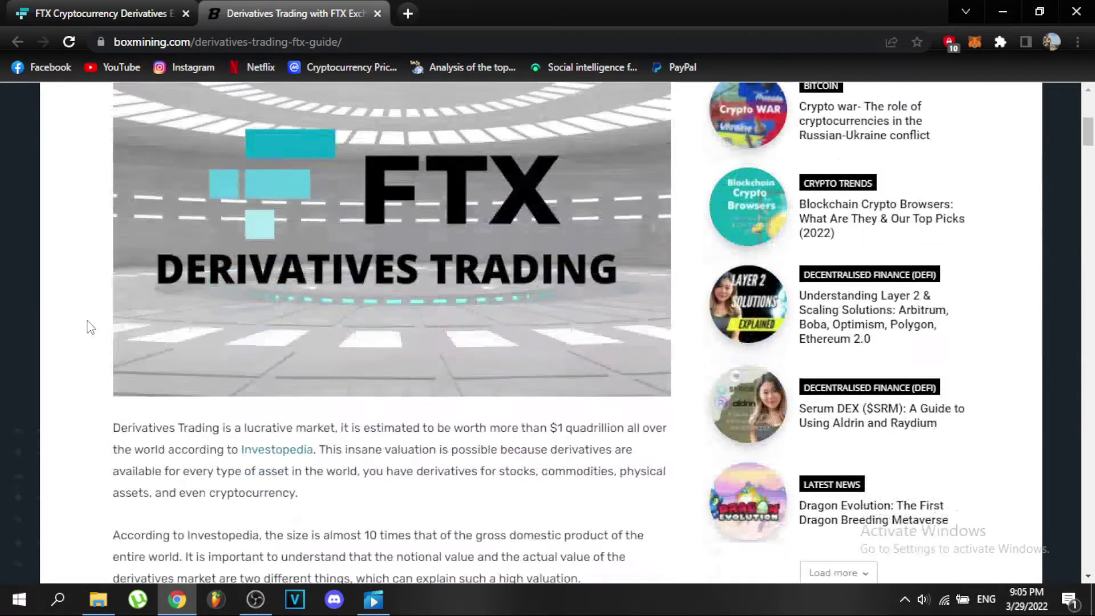
pyautogui.scroll(-2, 91, 326)
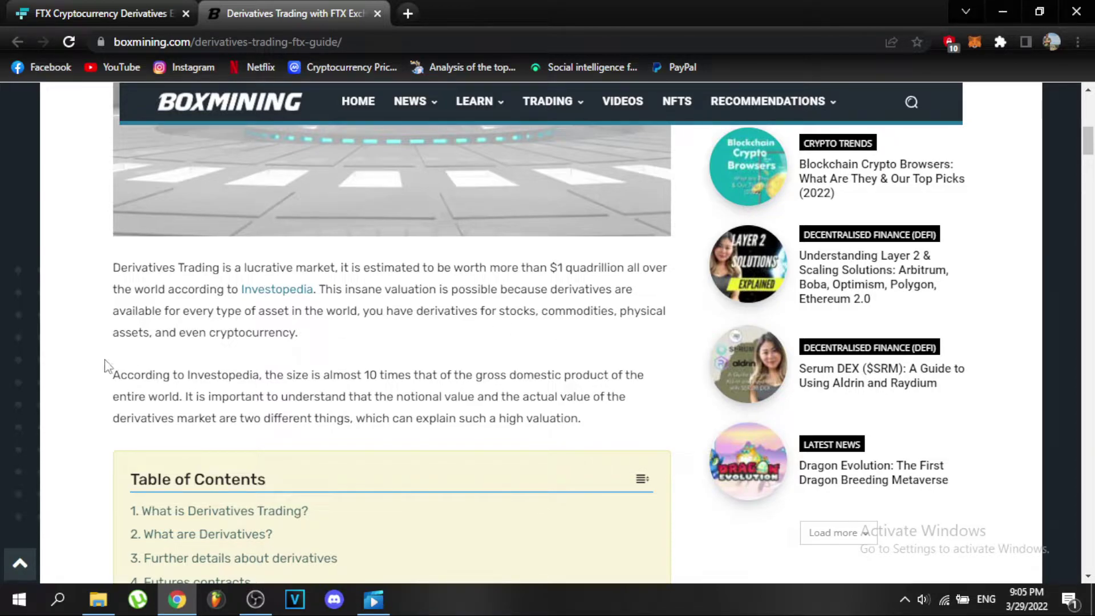
pyautogui.scroll(-1, 83, 354)
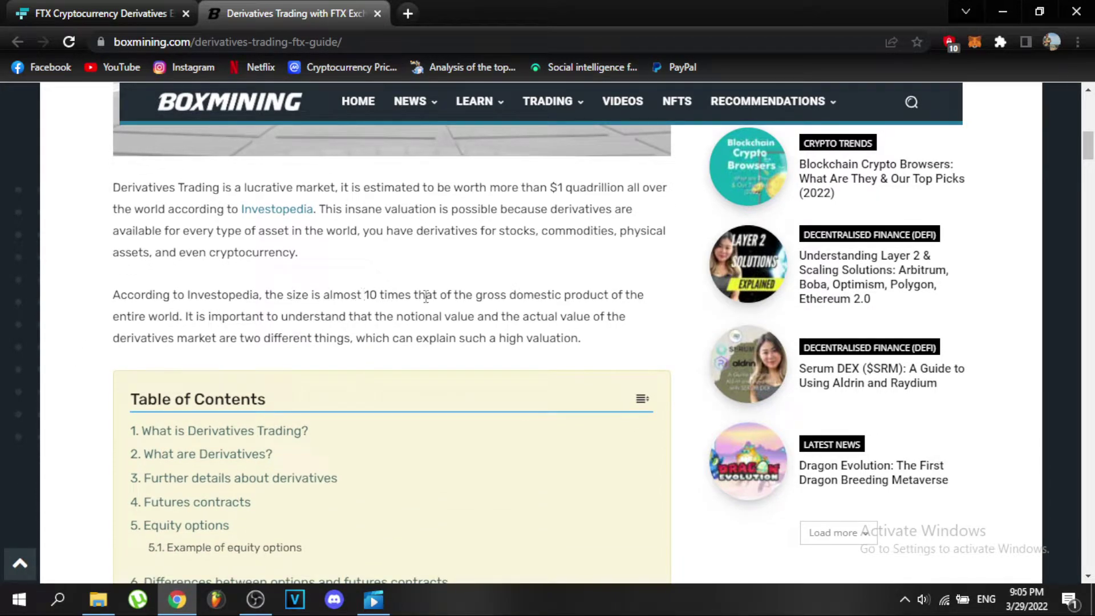
pyautogui.scroll(-3, 426, 298)
pyautogui.scroll(-2, 412, 308)
pyautogui.scroll(-4, 411, 326)
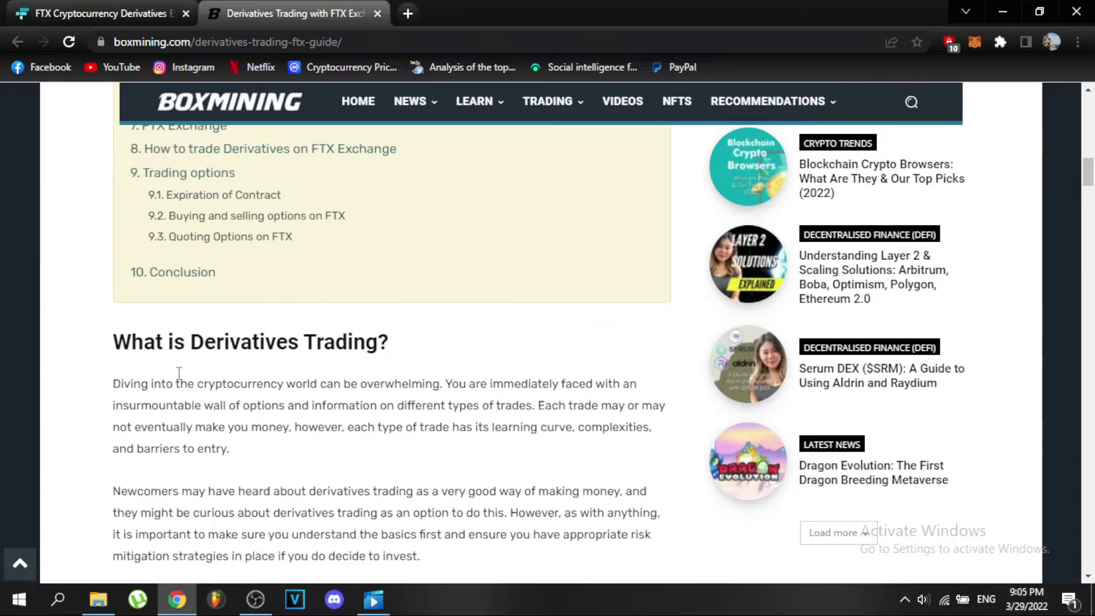
pyautogui.scroll(-1, 178, 374)
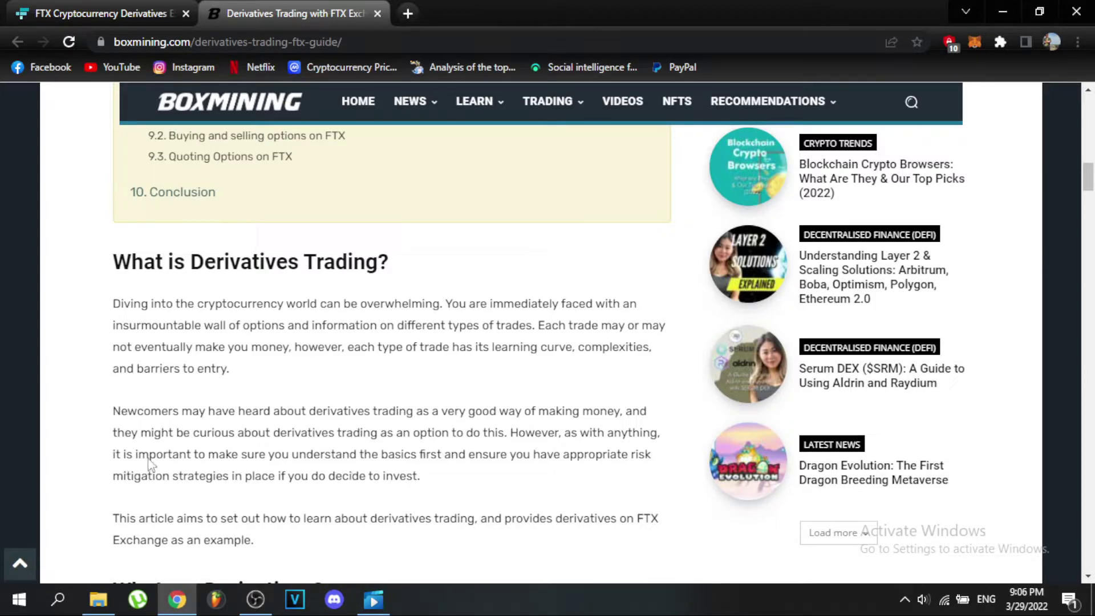
pyautogui.scroll(-2, 283, 452)
pyautogui.scroll(-3, 342, 454)
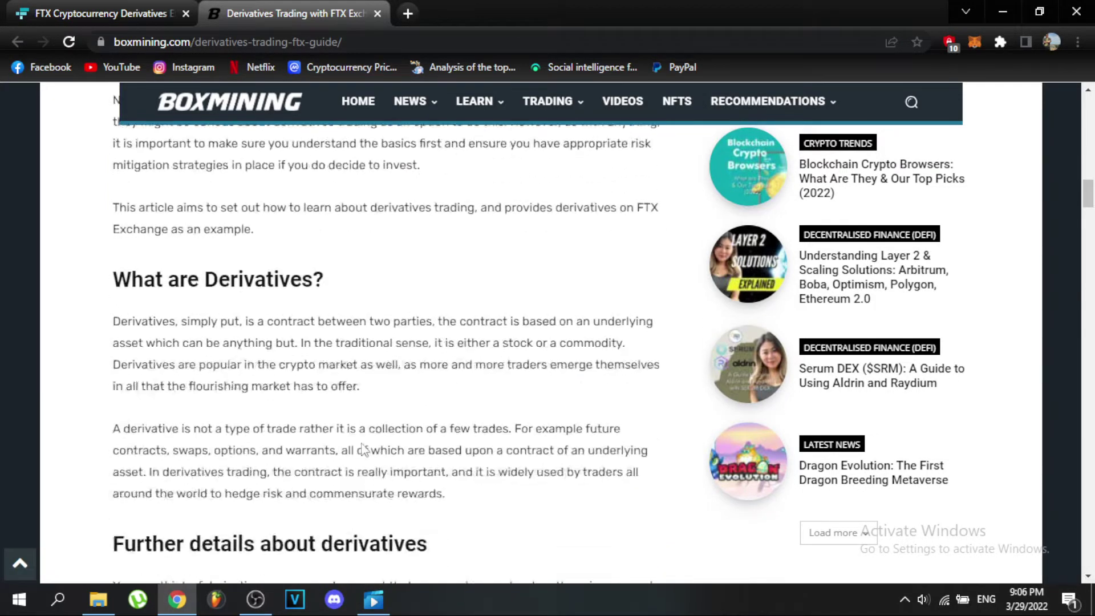
pyautogui.scroll(-1, 362, 448)
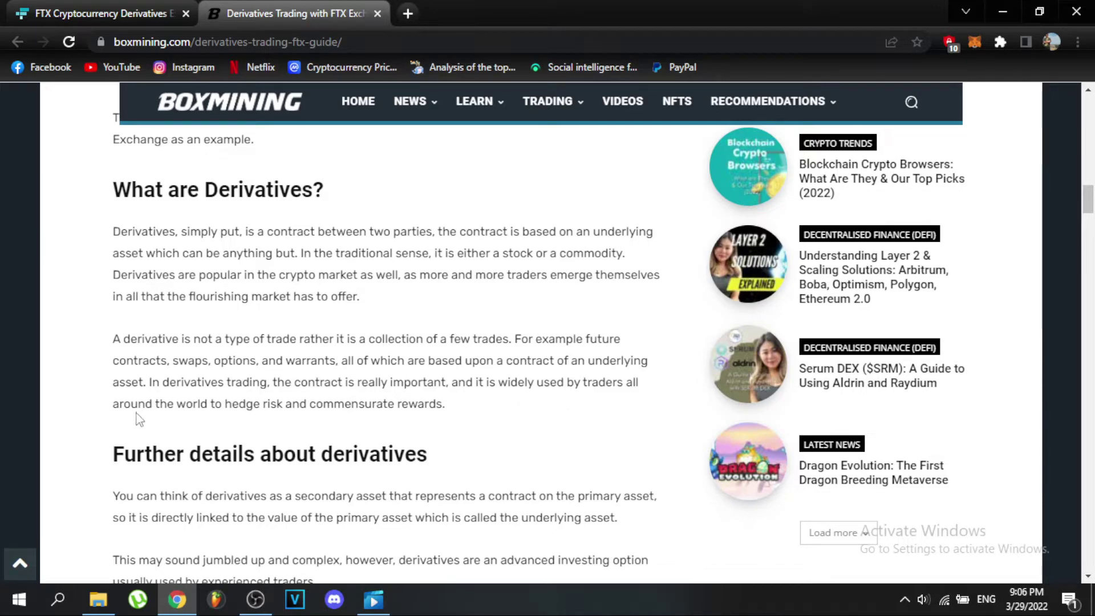
pyautogui.scroll(-3, 137, 411)
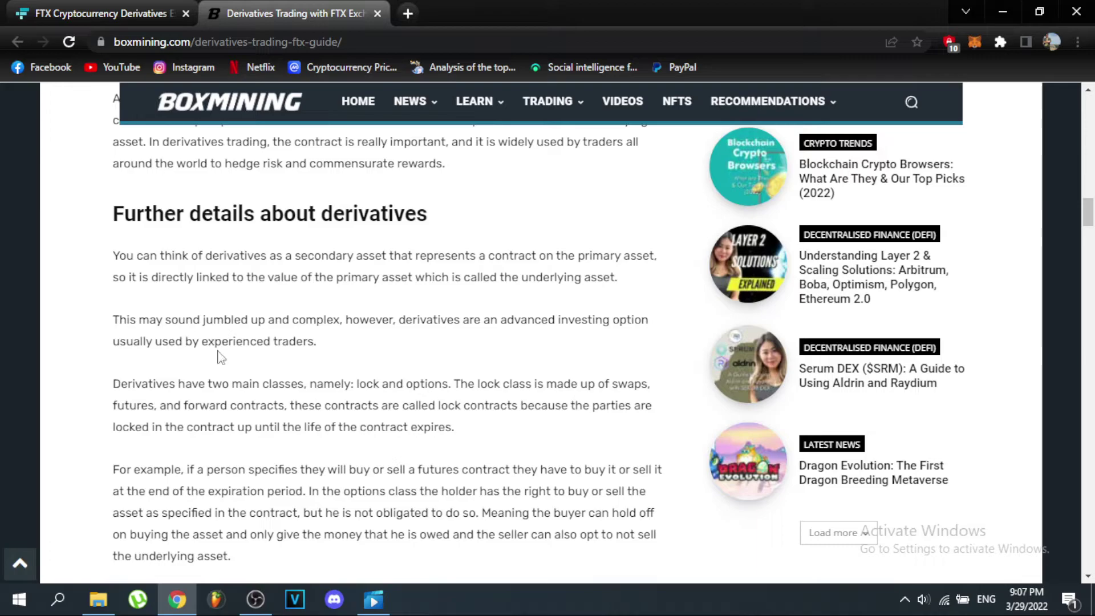
pyautogui.scroll(-1, 222, 354)
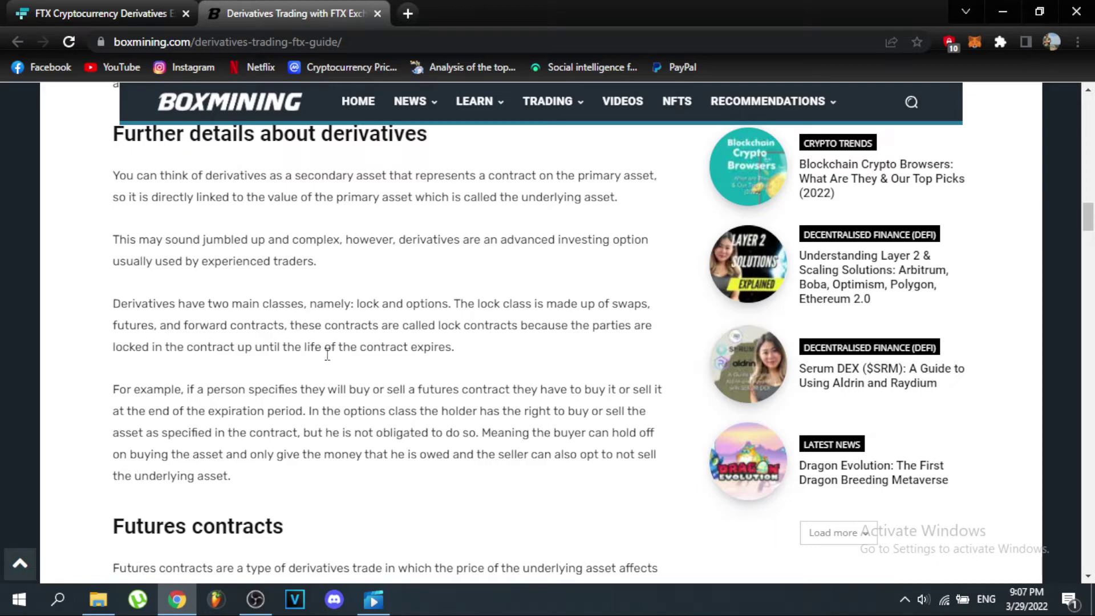
pyautogui.scroll(-1, 155, 396)
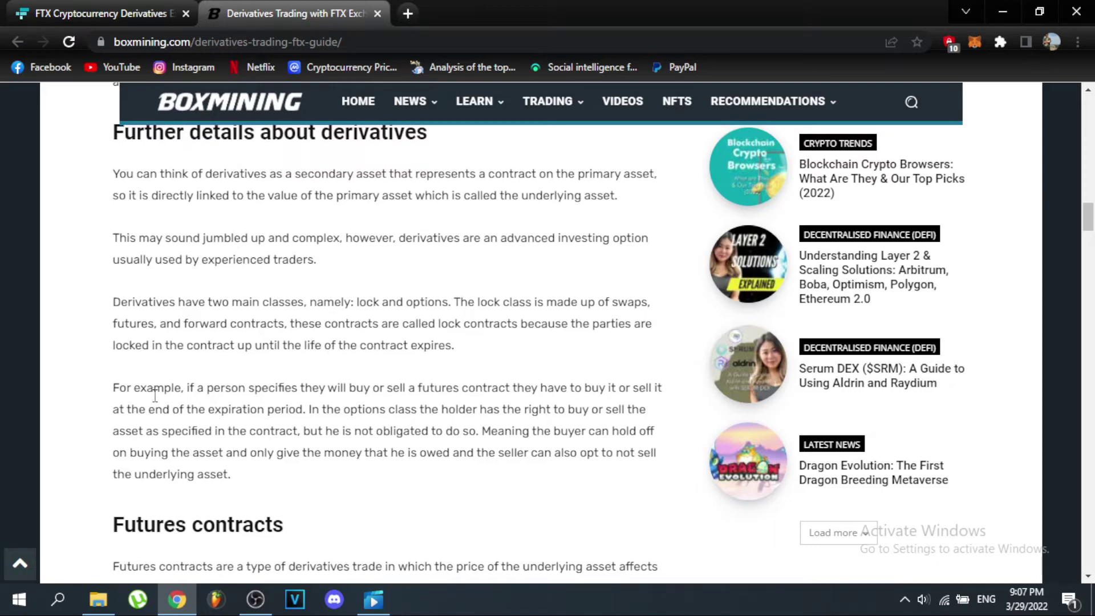
pyautogui.scroll(-3, 154, 395)
pyautogui.scroll(-2, 155, 396)
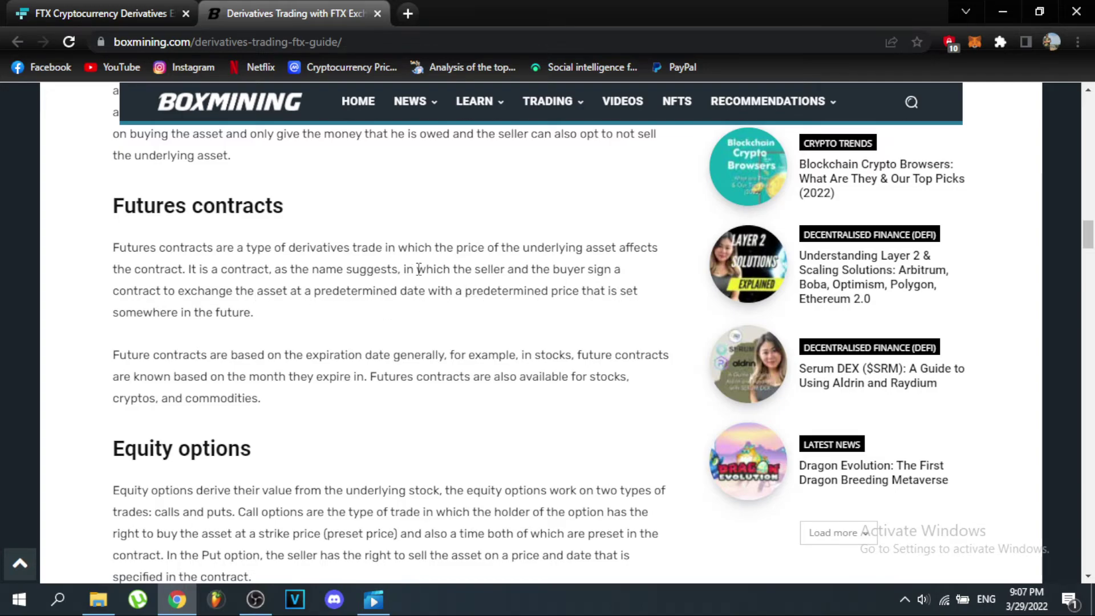
# Step: Bring the FTX homepage back to its top ApeCoin (APE) listing banner, briefly revisiting the guide
pyautogui.click(90, 13)
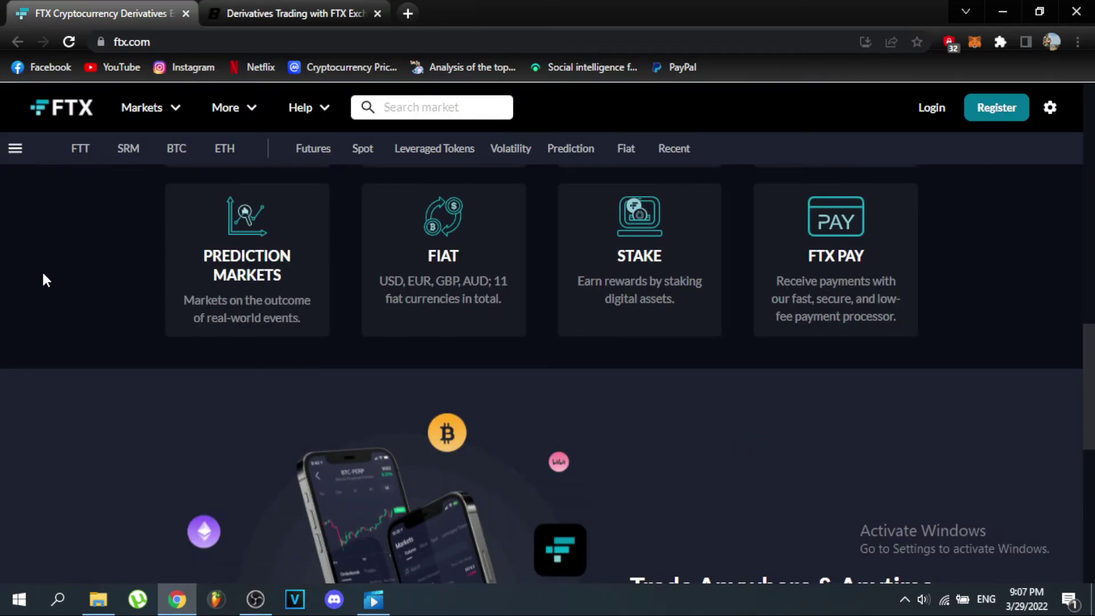
pyautogui.scroll(4, 46, 280)
pyautogui.scroll(5, 97, 322)
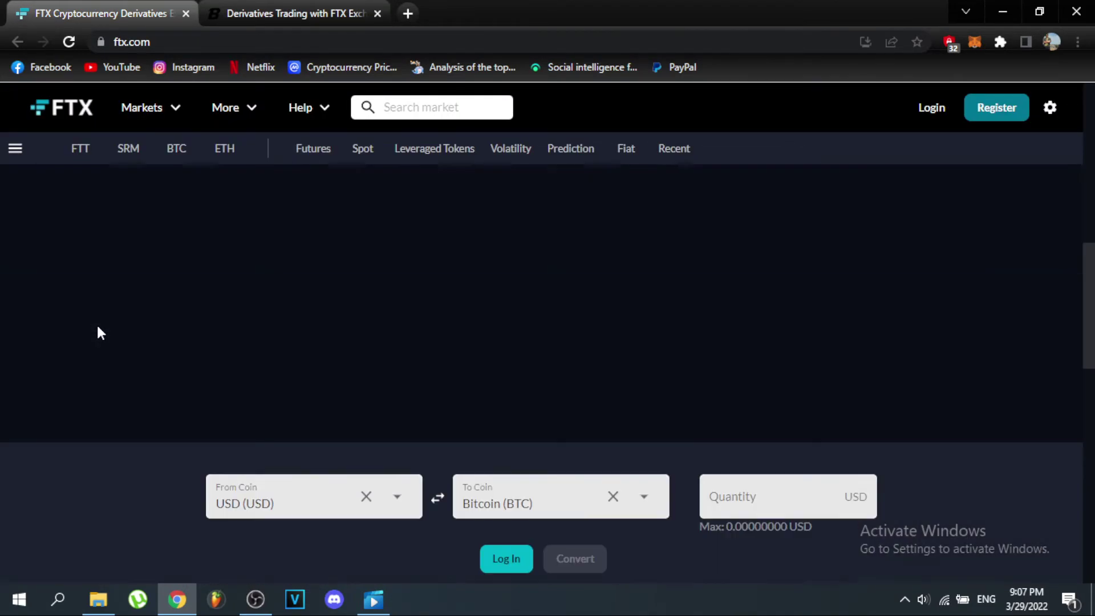
pyautogui.scroll(5, 97, 323)
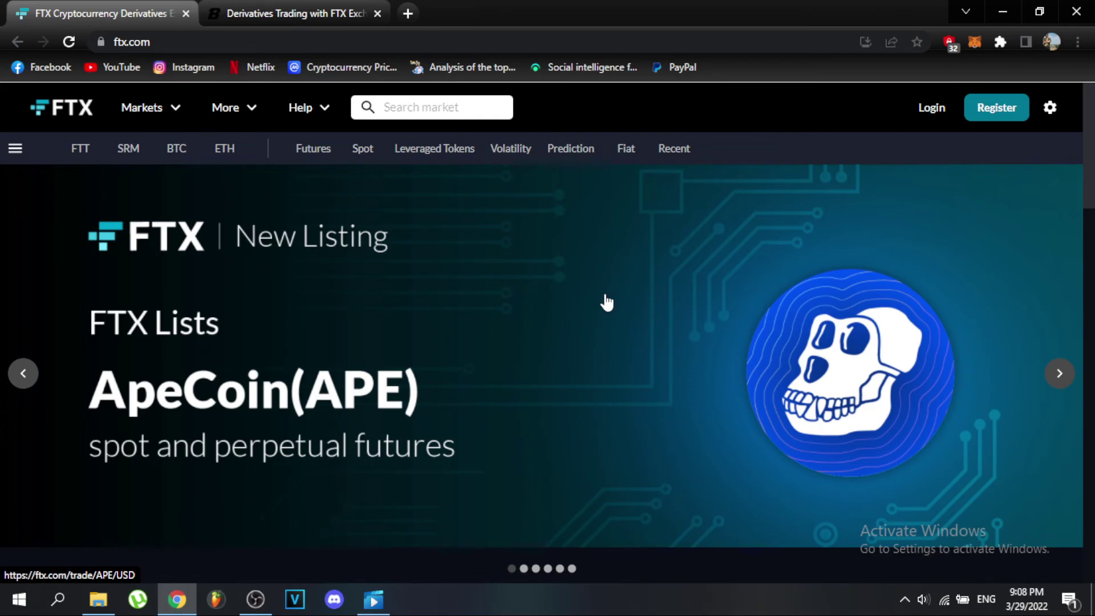
pyautogui.click(283, 12)
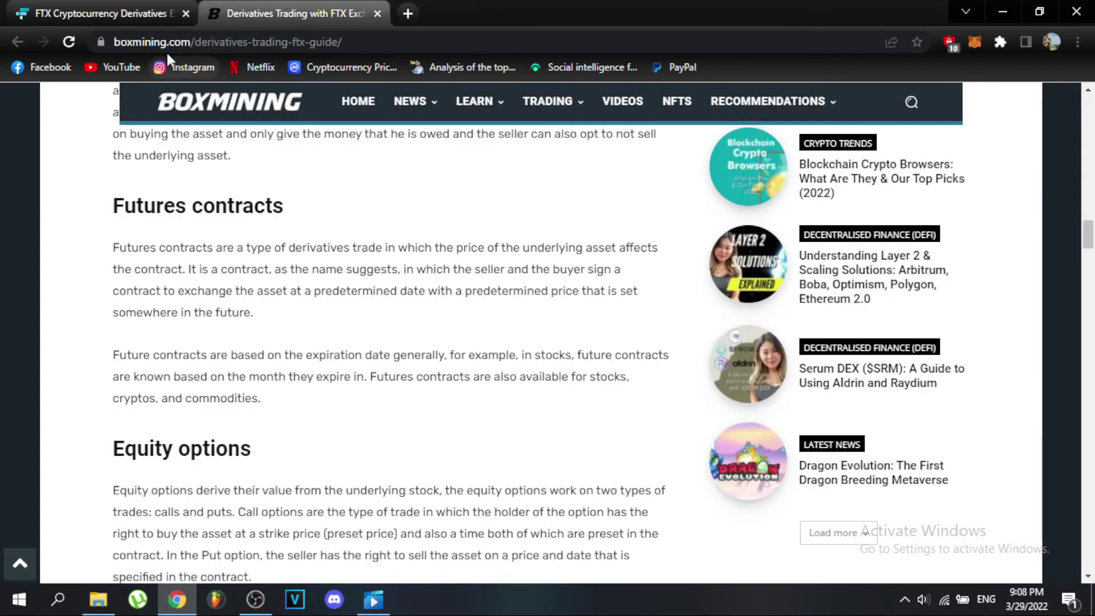
pyautogui.scroll(8, 163, 231)
pyautogui.click(57, 8)
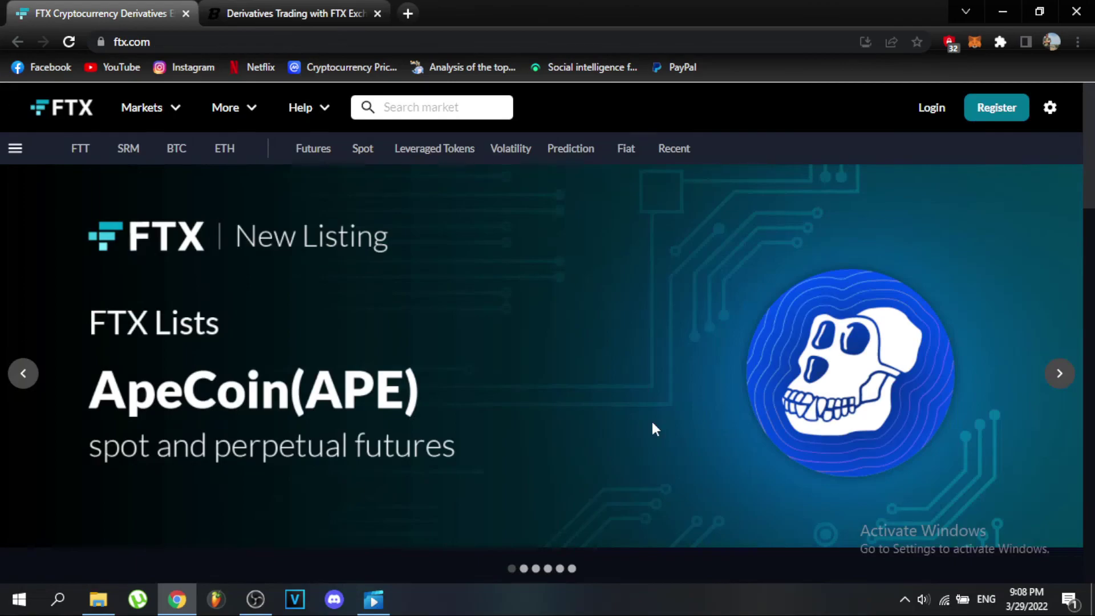